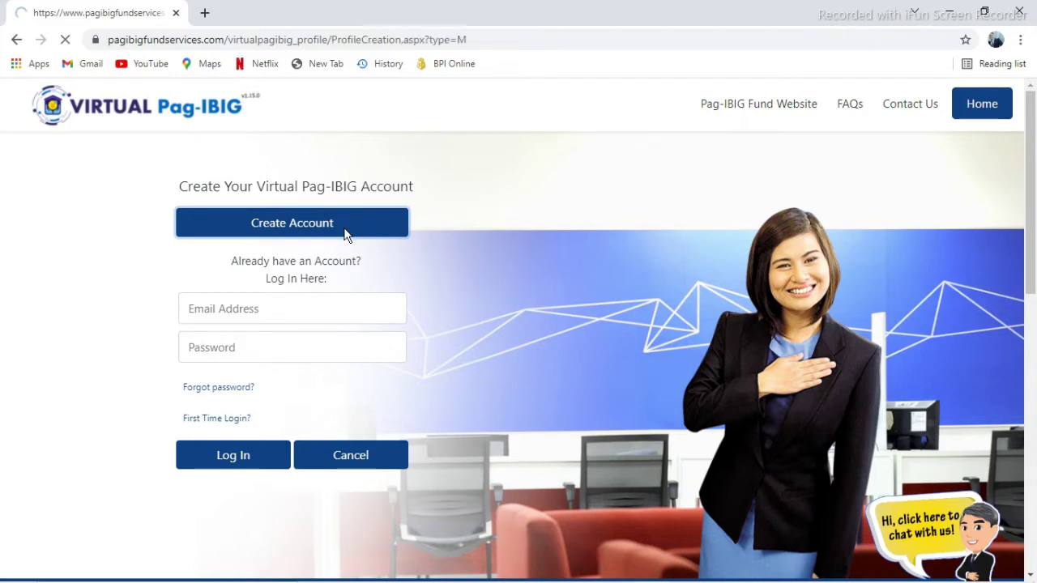
Choose 'Create and Activate your account online' from the account creation options
{"action": "scroll", "coordinate": [454, 250], "scroll_direction": "down", "scroll_amount": 1}
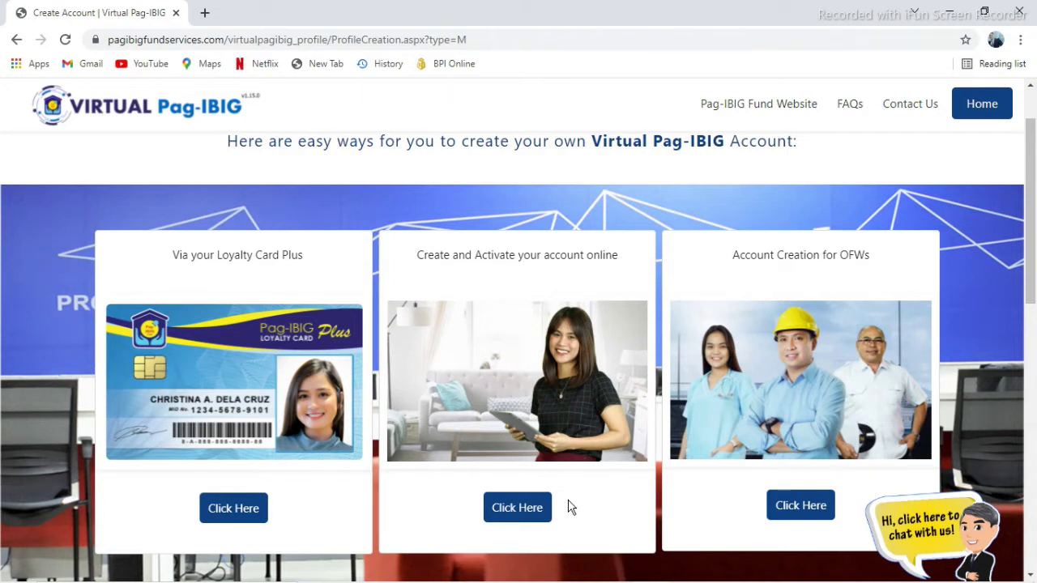
{"action": "left_click", "coordinate": [536, 510]}
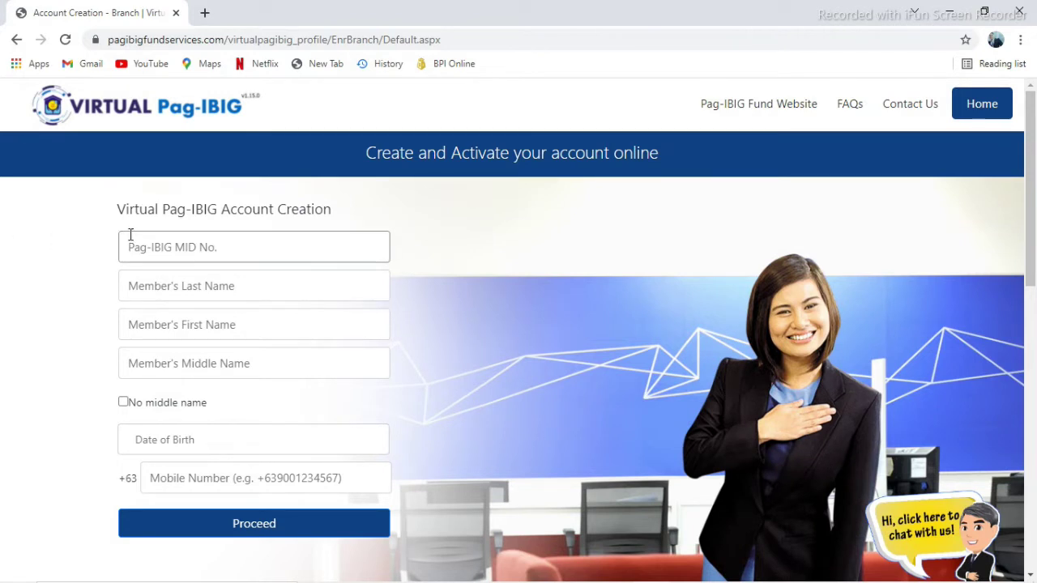
Enter the member's Pag-IBIG MID number and last name, correcting typos in the last name
{"action": "left_click", "coordinate": [253, 246]}
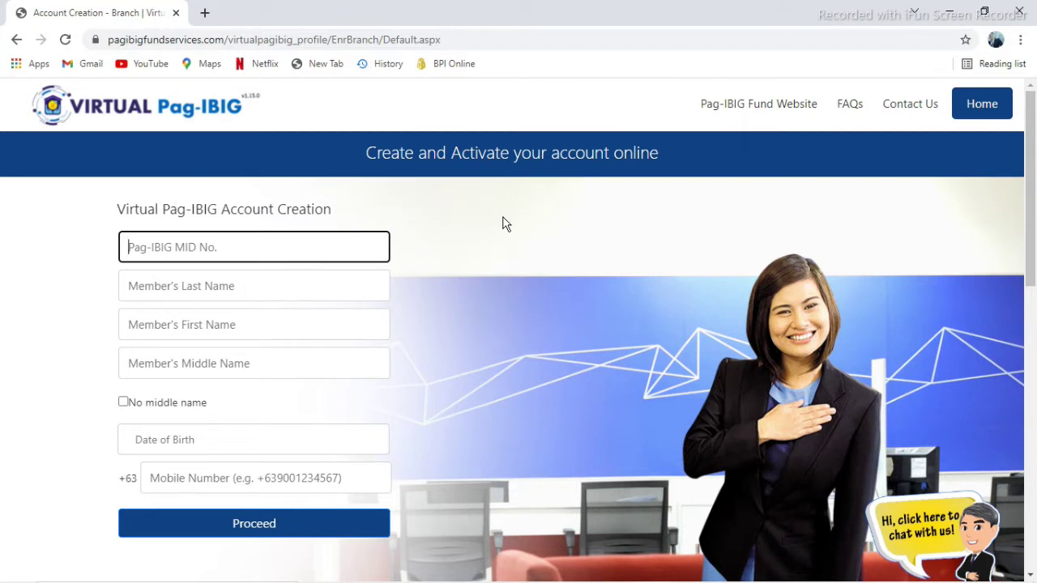
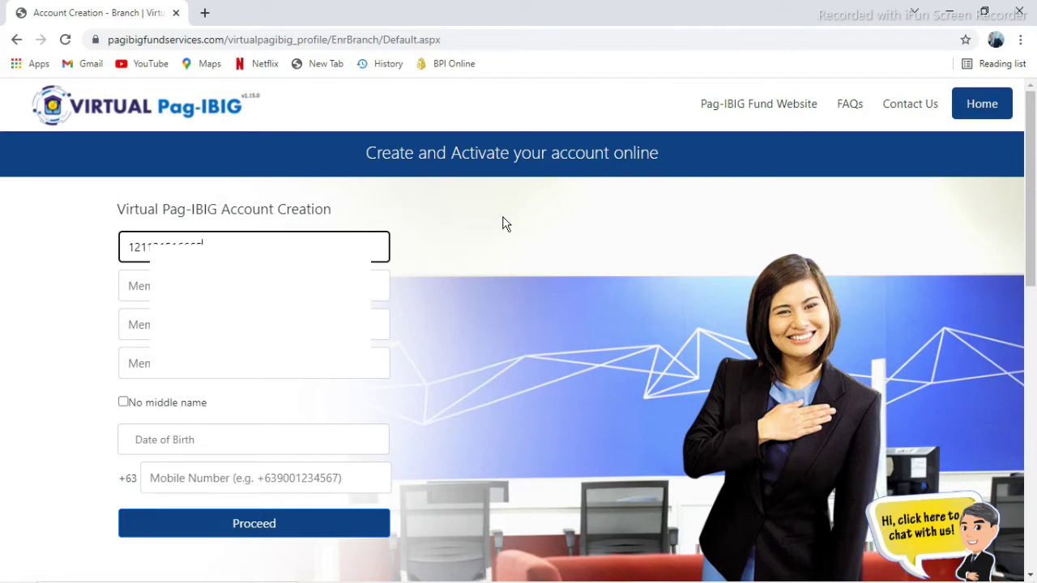
{"action": "left_click", "coordinate": [379, 285]}
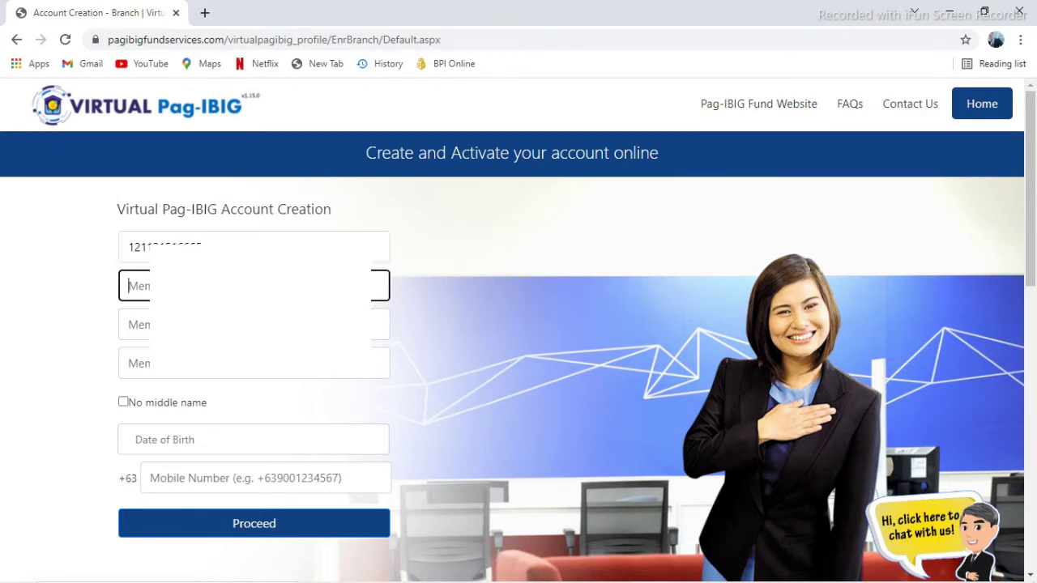
{"action": "type", "text": "mi"}
{"action": "key", "text": "BackSpace"}
{"action": "key", "text": "BackSpace"}
{"action": "key", "text": "Caps_Lock"}
{"action": "type", "text": "MIC"}
{"action": "key", "text": "BackSpace"}
{"action": "key", "text": "BackSpace"}
{"action": "left_click", "coordinate": [134, 324]}
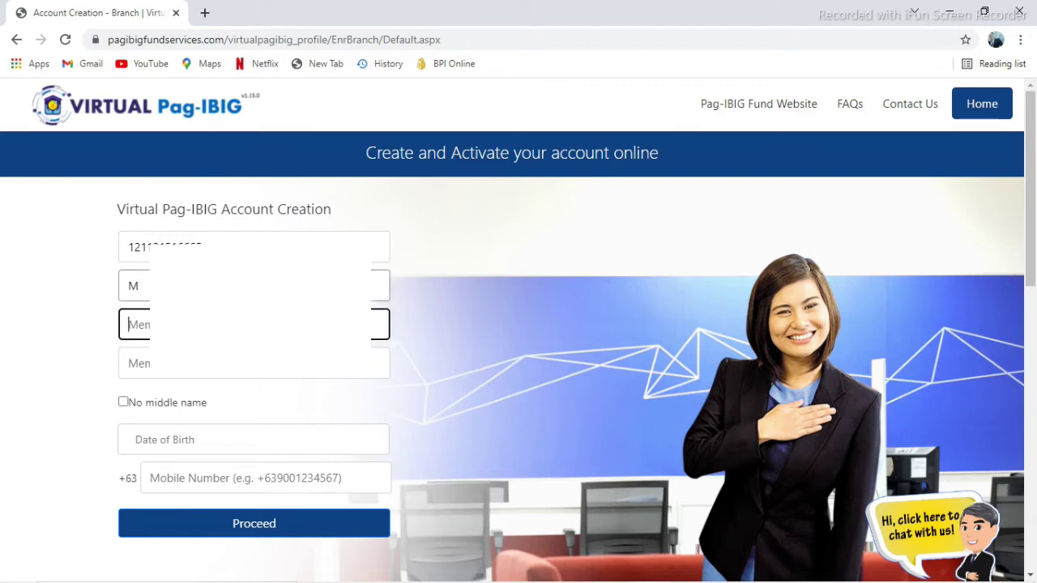
{"action": "left_click", "coordinate": [140, 286]}
{"action": "type", "text": "I"}
{"action": "key", "text": "BackSpace"}
{"action": "key", "text": "Caps_Lock"}
{"action": "type", "text": "icu"}
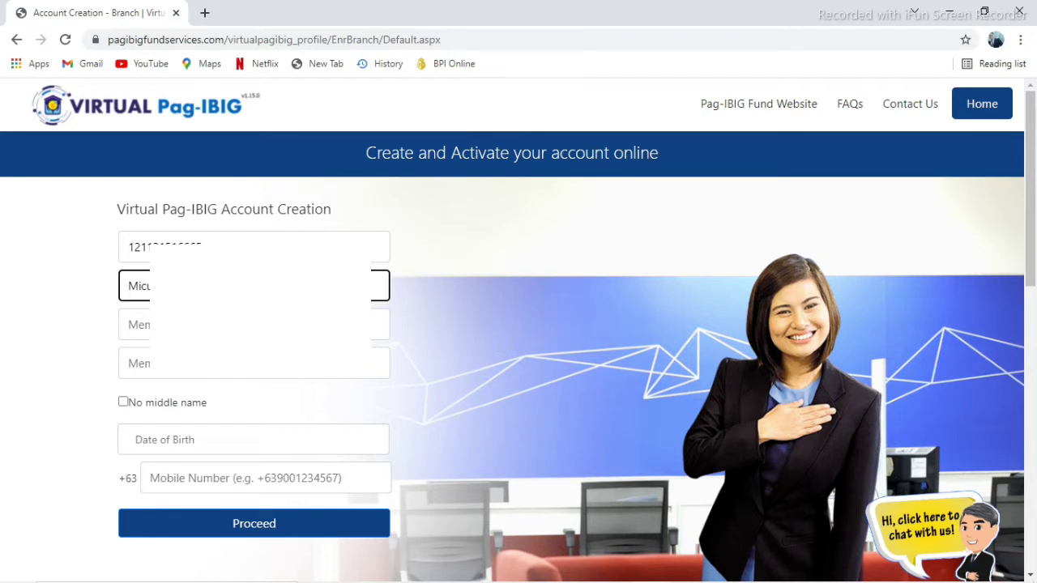
Fill in the member's first name with a capital initial and begin the middle name
{"action": "key", "text": "Tab"}
{"action": "key", "text": "BackSpace"}
{"action": "key", "text": "BackSpace"}
{"action": "key", "text": "Caps_Lock"}
{"action": "key", "text": "Caps_Lock"}
{"action": "key", "text": "Tab"}
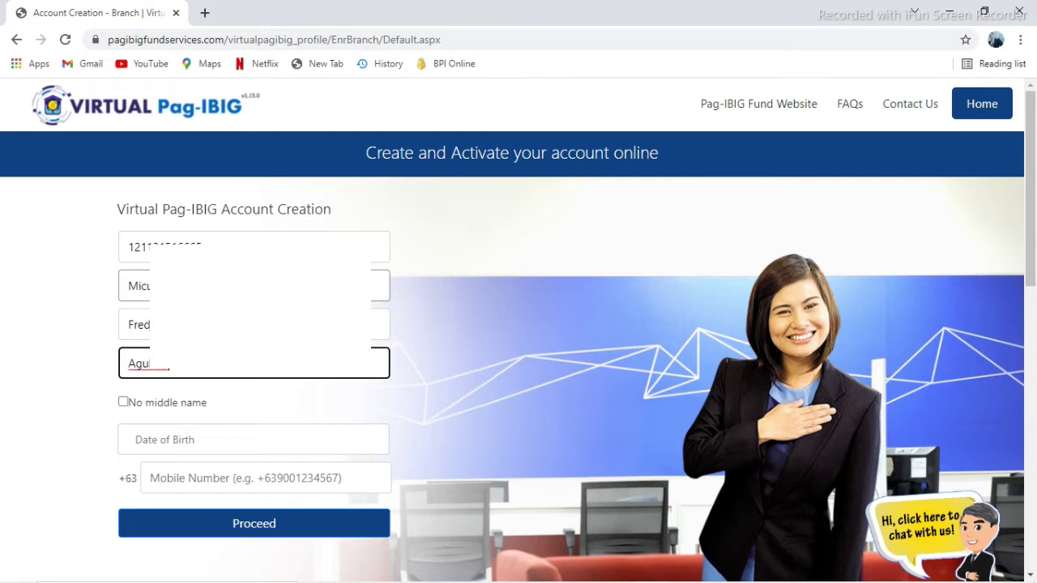
Enter the member's date of birth and +63 mobile number, then proceed to request a one-time PIN
{"action": "left_click", "coordinate": [197, 444]}
{"action": "type", "text": "11/"}
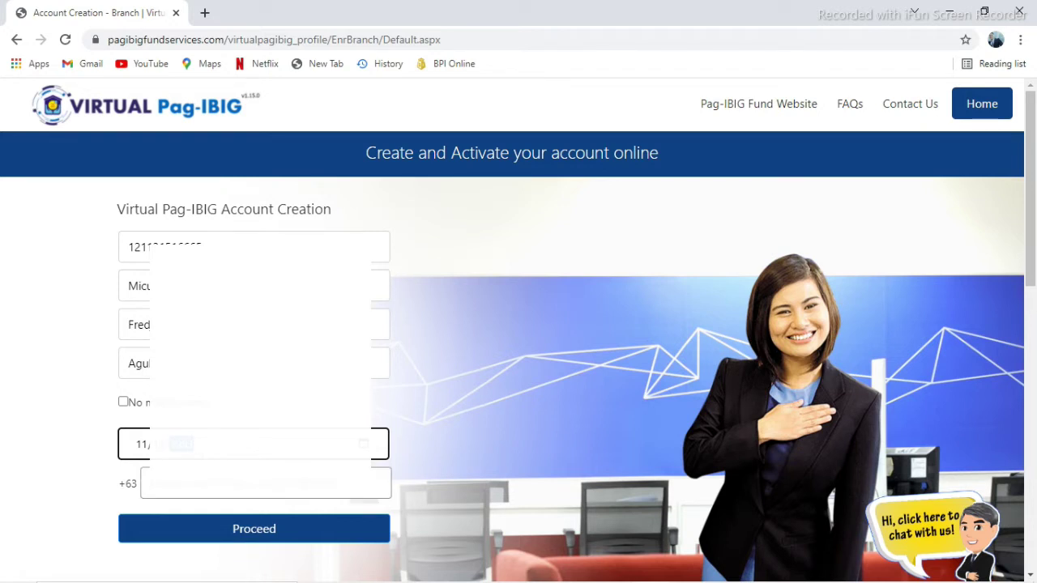
{"action": "left_click", "coordinate": [264, 483]}
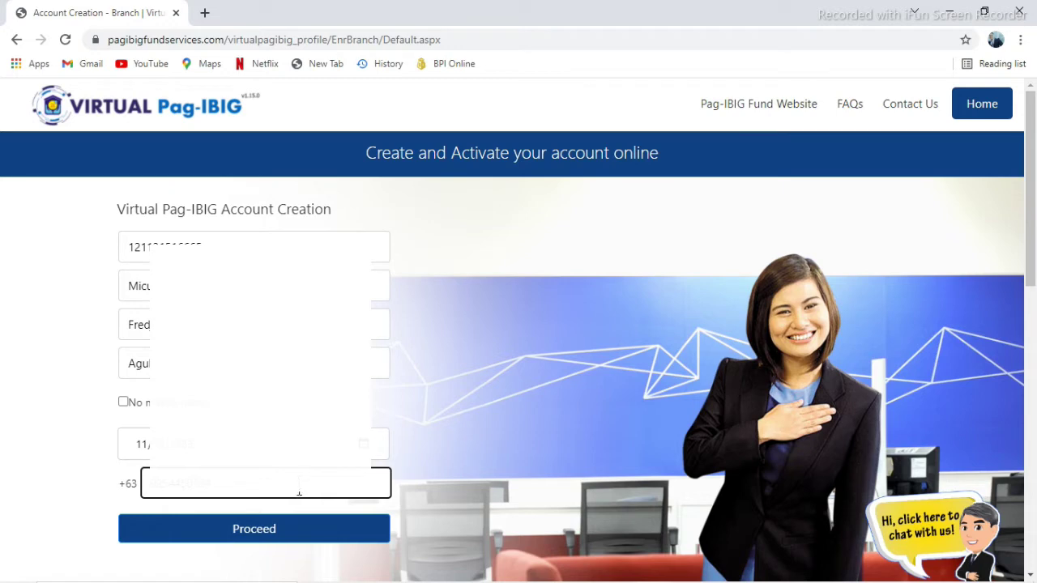
{"action": "left_click", "coordinate": [319, 538]}
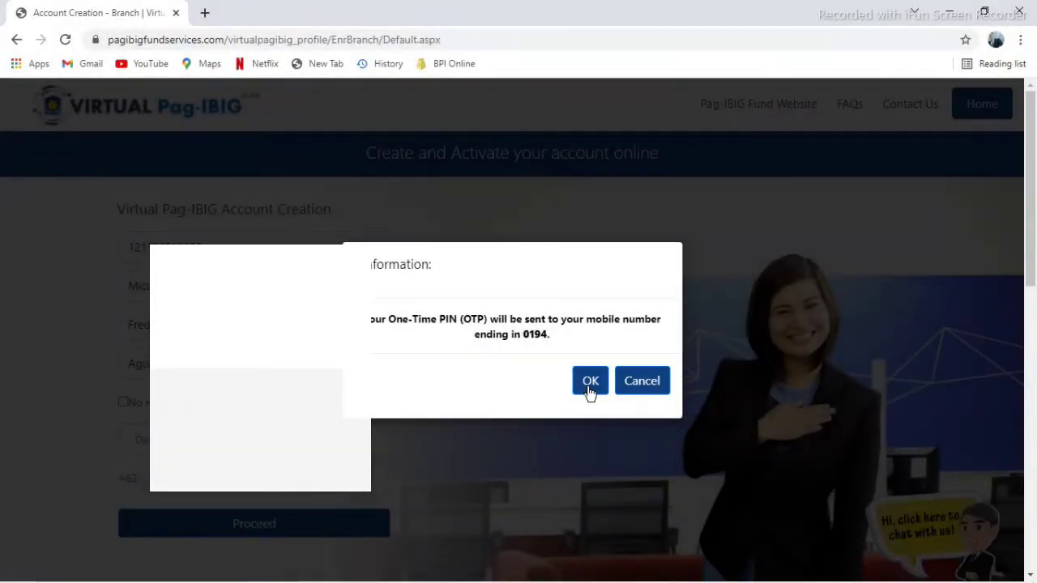
Acknowledge the OTP notice, enter the received one-time PIN with its last digit corrected, and proceed
{"action": "left_click", "coordinate": [590, 390]}
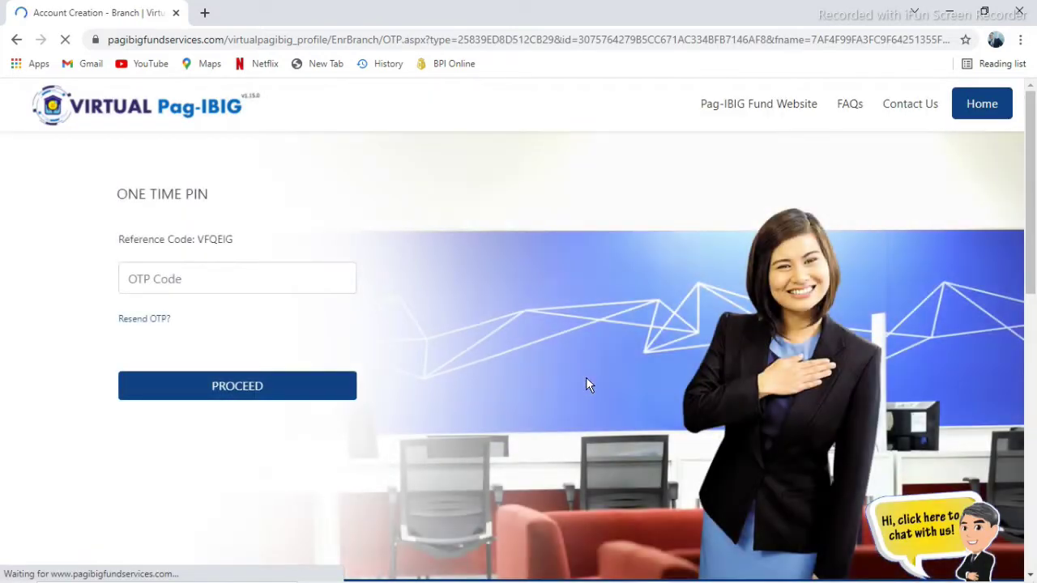
{"action": "left_click", "coordinate": [148, 281]}
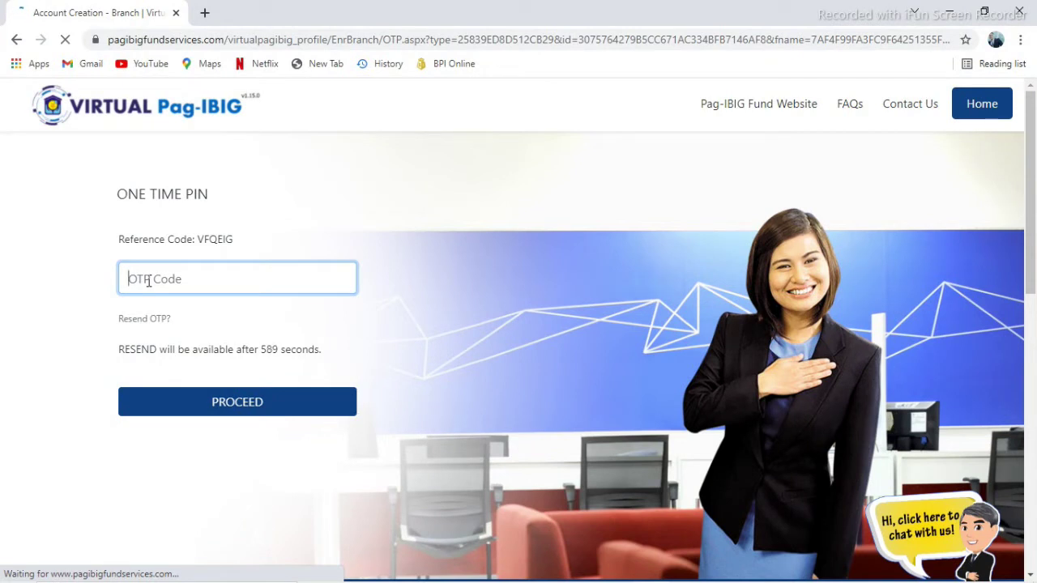
{"action": "left_click", "coordinate": [283, 410]}
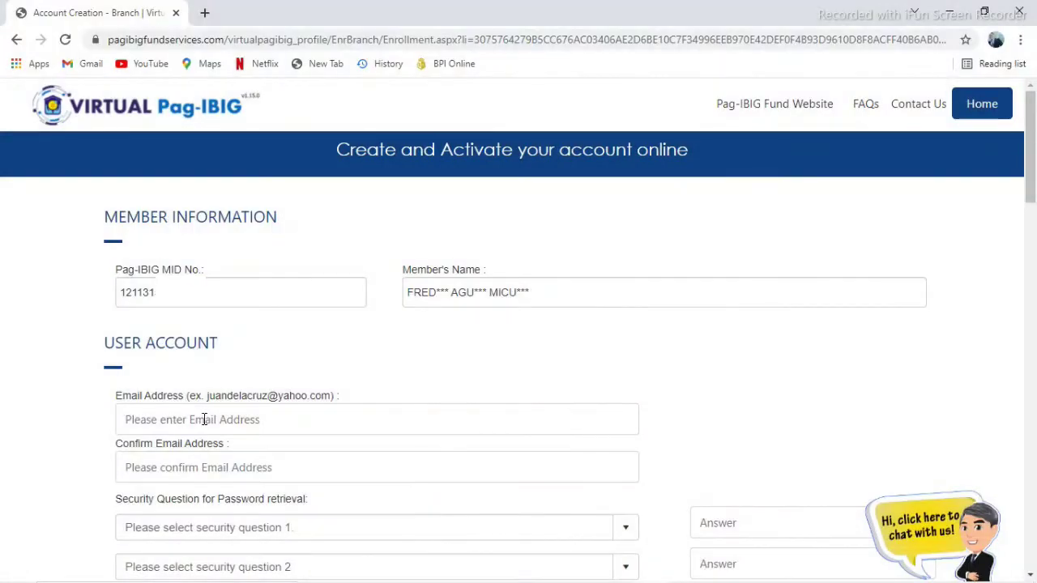
Type the member's e-mail address in Email Address, fixing its domain ending to '.com'
{"action": "left_click", "coordinate": [204, 420]}
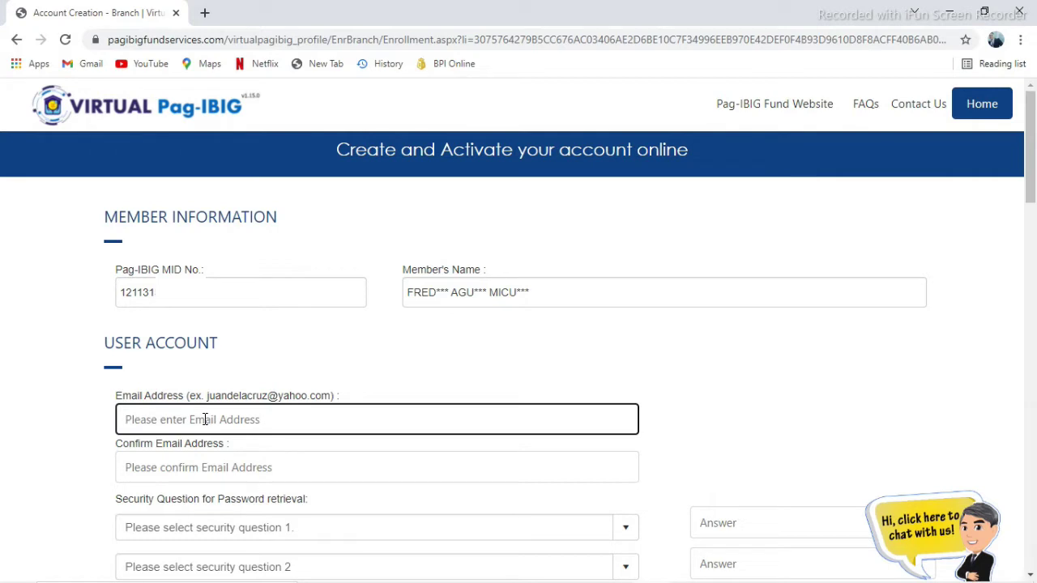
{"action": "key", "text": "Caps_Lock"}
{"action": "key", "text": "Caps_Lock"}
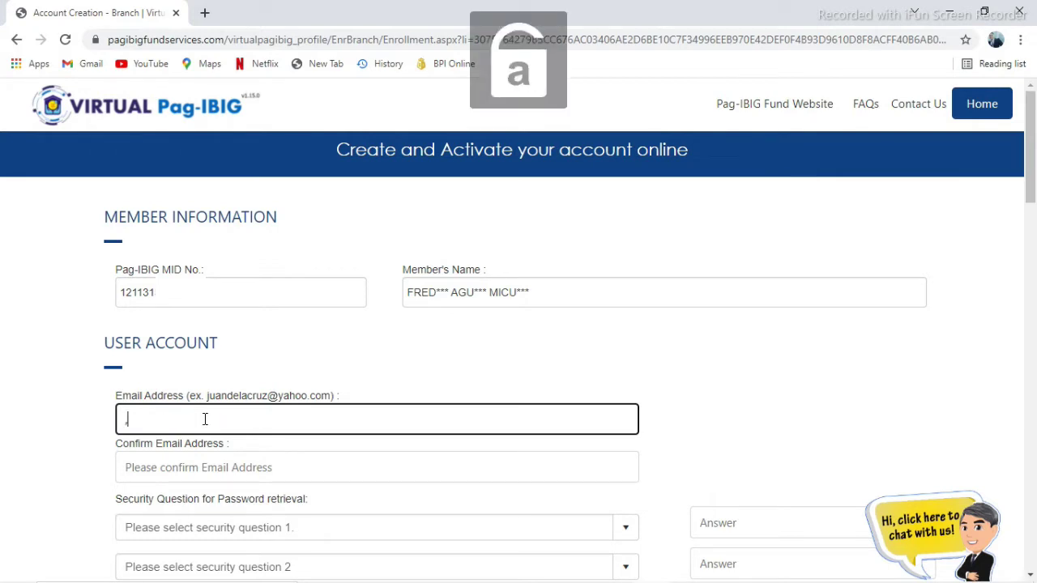
{"action": "key", "text": "BackSpace"}
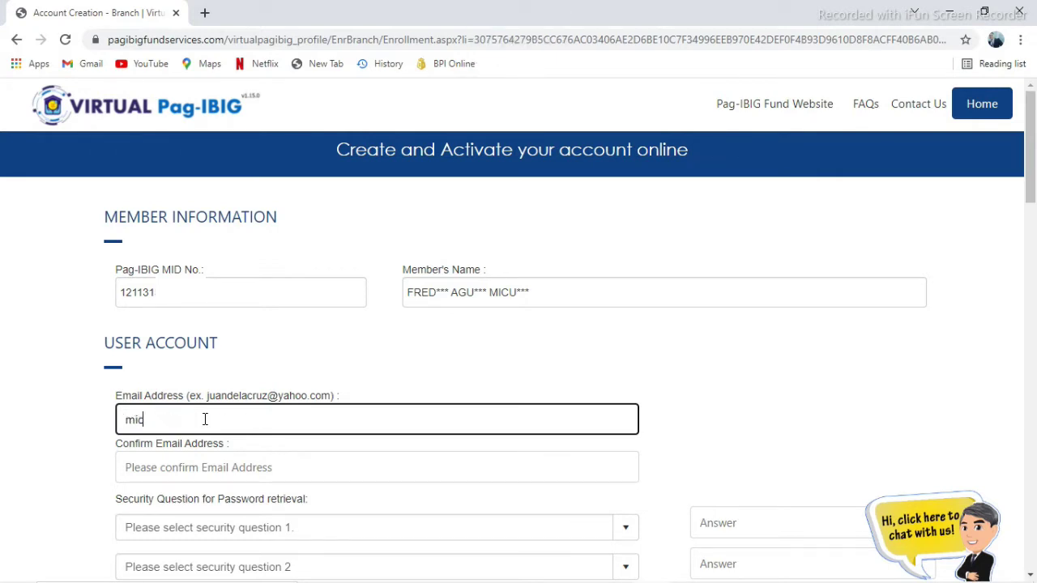
{"action": "key", "text": "Left"}
{"action": "key", "text": "Left"}
{"action": "key", "text": "Left"}
{"action": "key", "text": "Left"}
{"action": "key", "text": "Left"}
{"action": "key", "text": "Delete"}
{"action": "key", "text": "Delete"}
Retype the e-mail in Confirm Email Address, adding the missing period so both match
{"action": "left_click", "coordinate": [225, 468]}
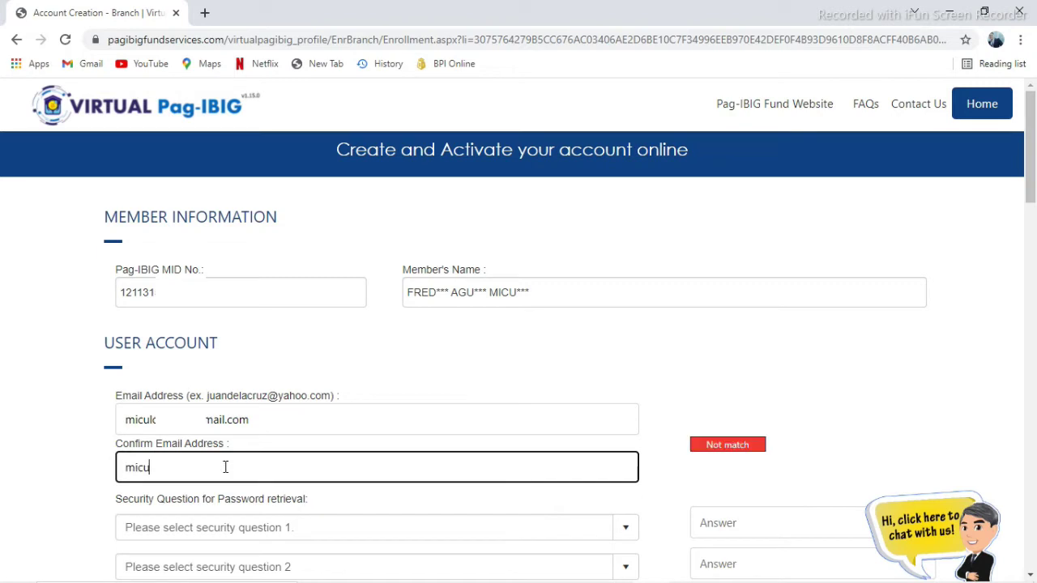
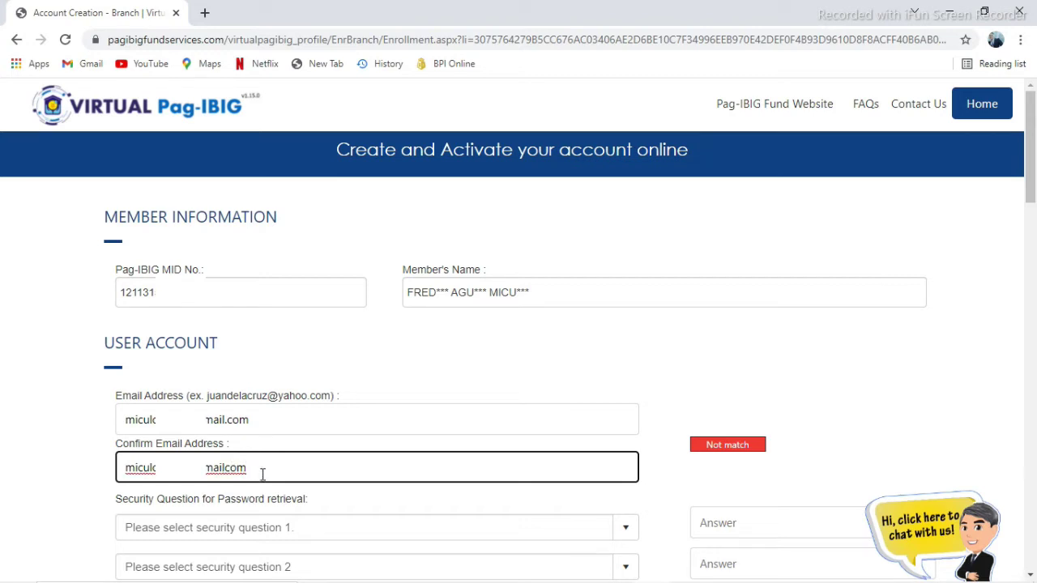
{"action": "left_click", "coordinate": [224, 468]}
{"action": "type", "text": "."}
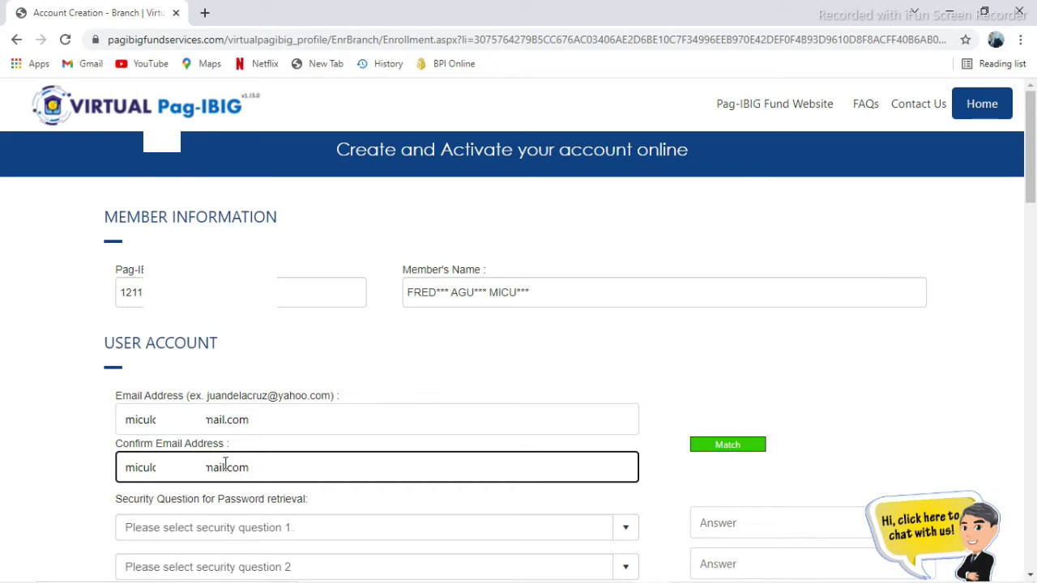
{"action": "scroll", "coordinate": [224, 458], "scroll_direction": "down", "scroll_amount": 2}
{"action": "scroll", "coordinate": [225, 448], "scroll_direction": "down", "scroll_amount": 1}
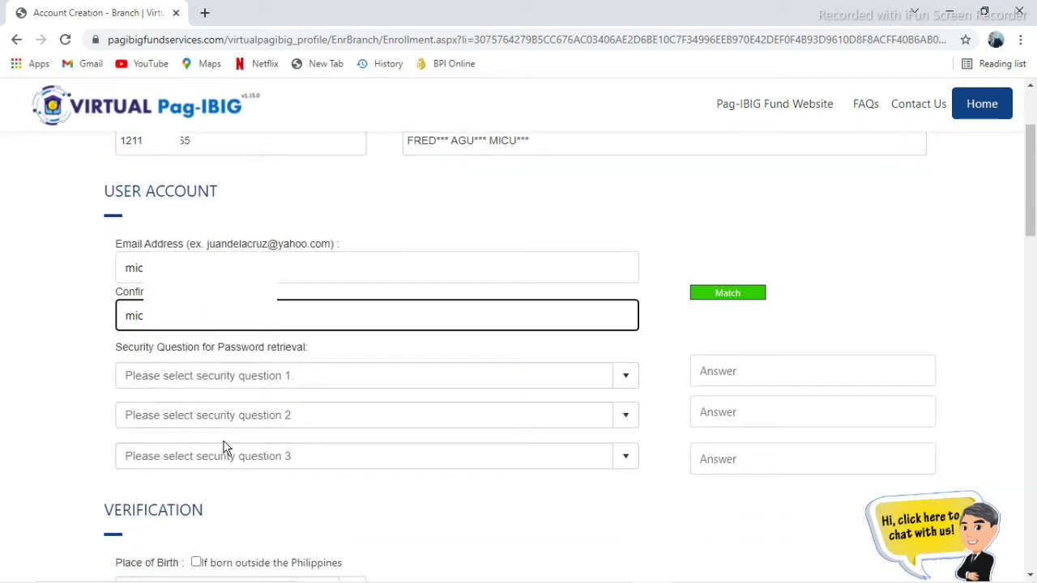
Set security questions 1 and 2 to the primary school and first full-time job town questions, with answers
{"action": "left_click", "coordinate": [630, 375]}
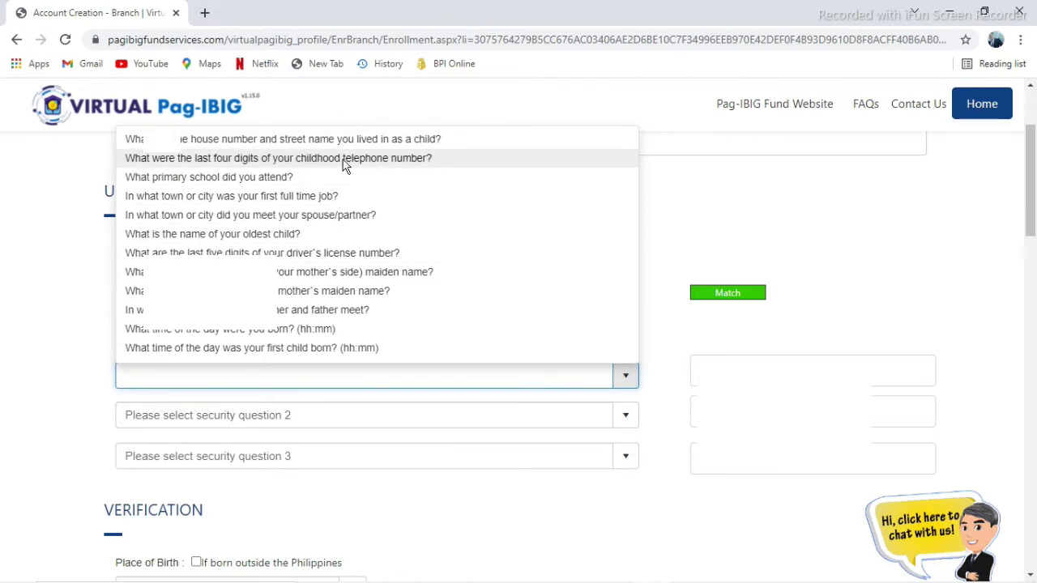
{"action": "left_click", "coordinate": [296, 177]}
{"action": "left_click", "coordinate": [810, 371]}
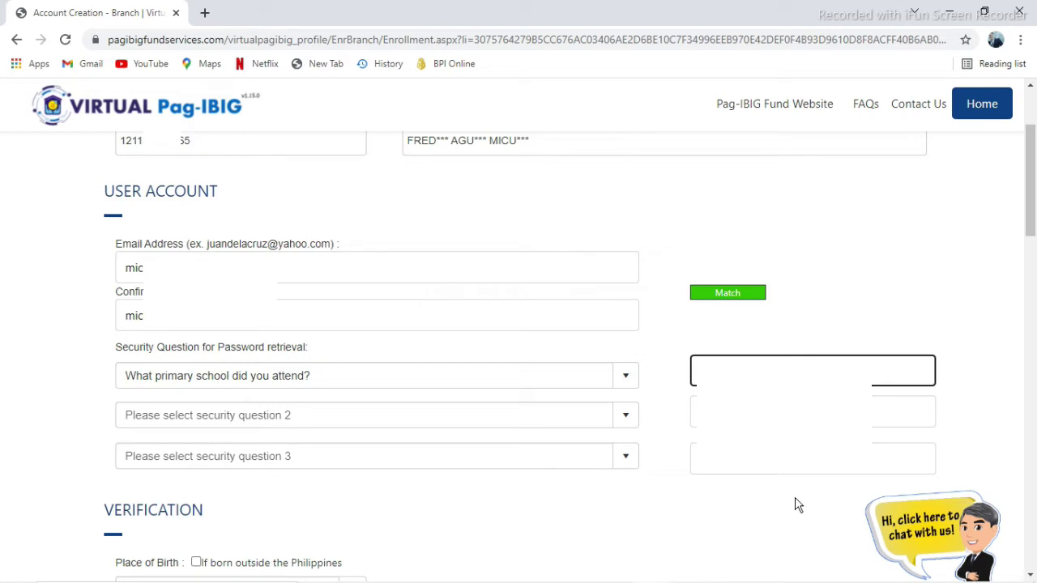
{"action": "left_click", "coordinate": [626, 417]}
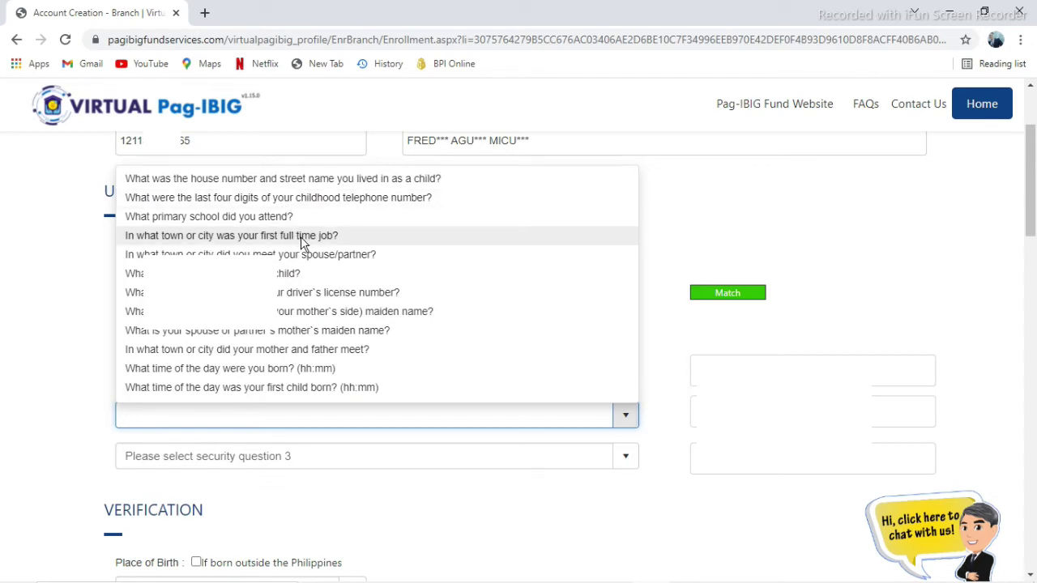
{"action": "left_click", "coordinate": [303, 237]}
{"action": "left_click", "coordinate": [782, 412]}
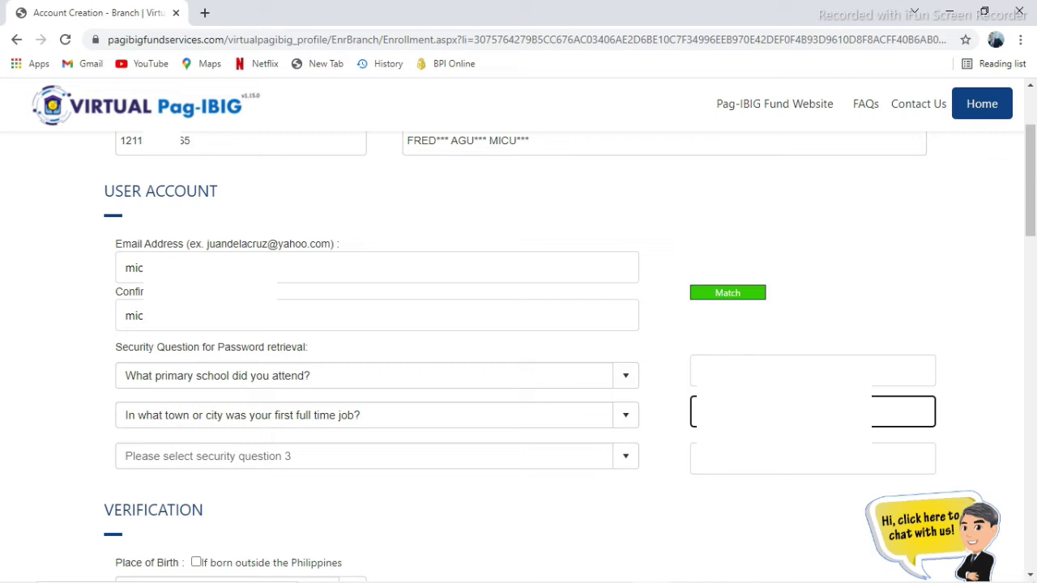
Choose 'In what town or city did you meet your spouse/partner?' as question 3 and start its answer
{"action": "left_click", "coordinate": [627, 457]}
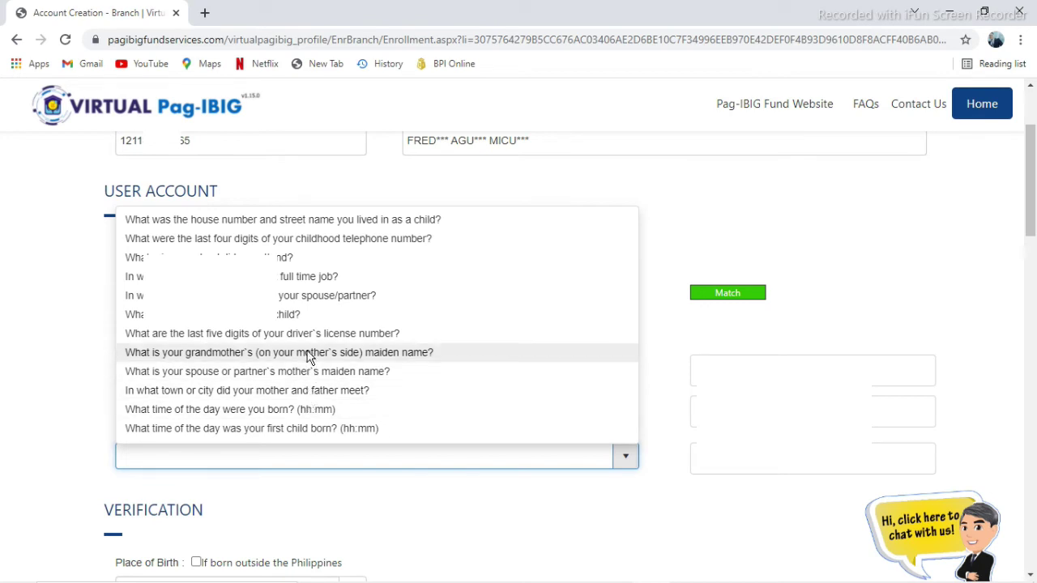
{"action": "left_click", "coordinate": [310, 301]}
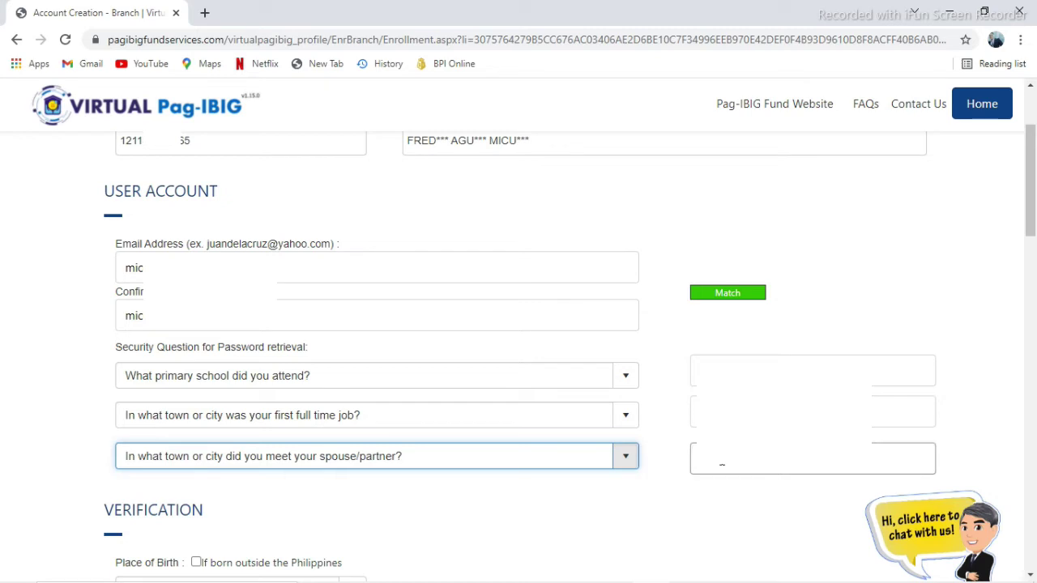
{"action": "left_click", "coordinate": [721, 465]}
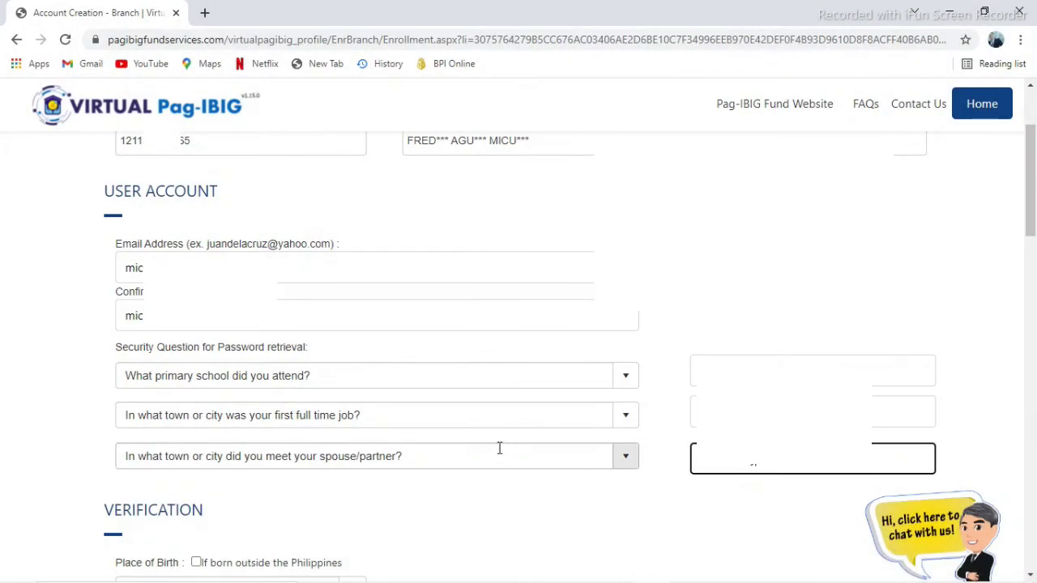
Set place of birth to REGION 10 (NORTHERN MINDANAO), MISAMIS OCCIDENTAL, OZAMIS CITY
{"action": "scroll", "coordinate": [447, 371], "scroll_direction": "down", "scroll_amount": 1}
{"action": "scroll", "coordinate": [447, 372], "scroll_direction": "down", "scroll_amount": 4}
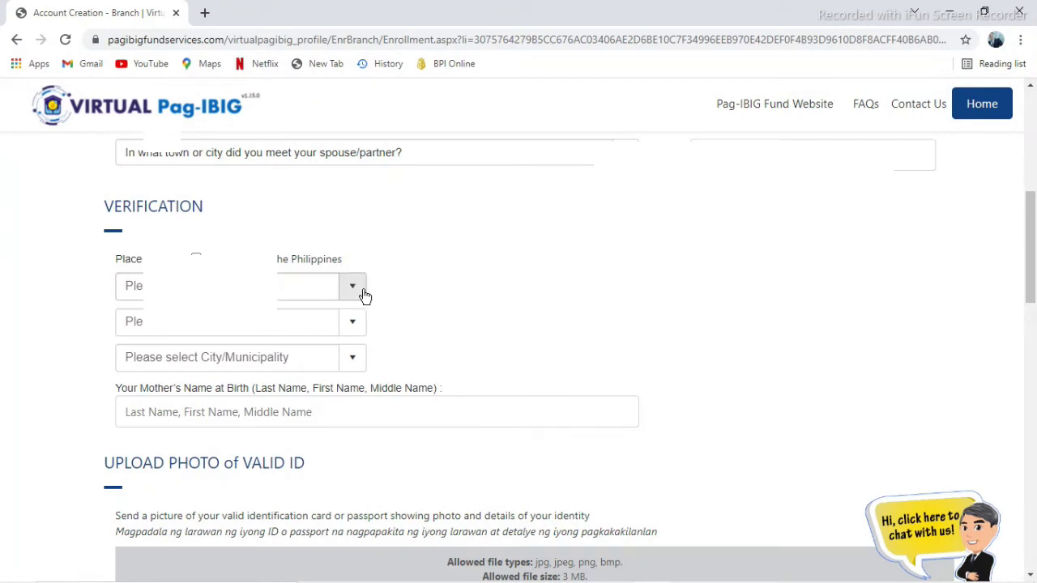
{"action": "left_click", "coordinate": [363, 293]}
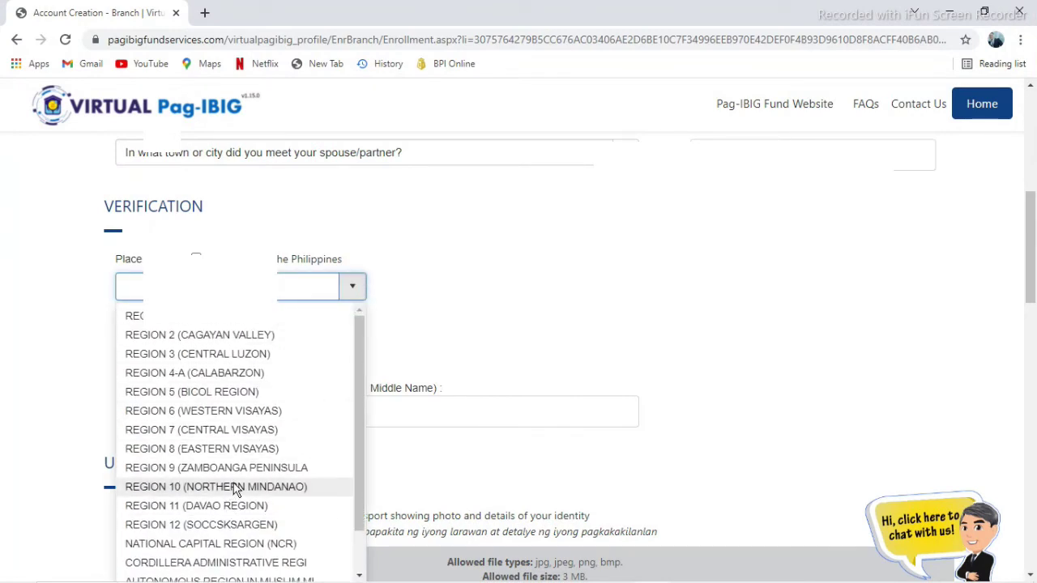
{"action": "left_click", "coordinate": [231, 486]}
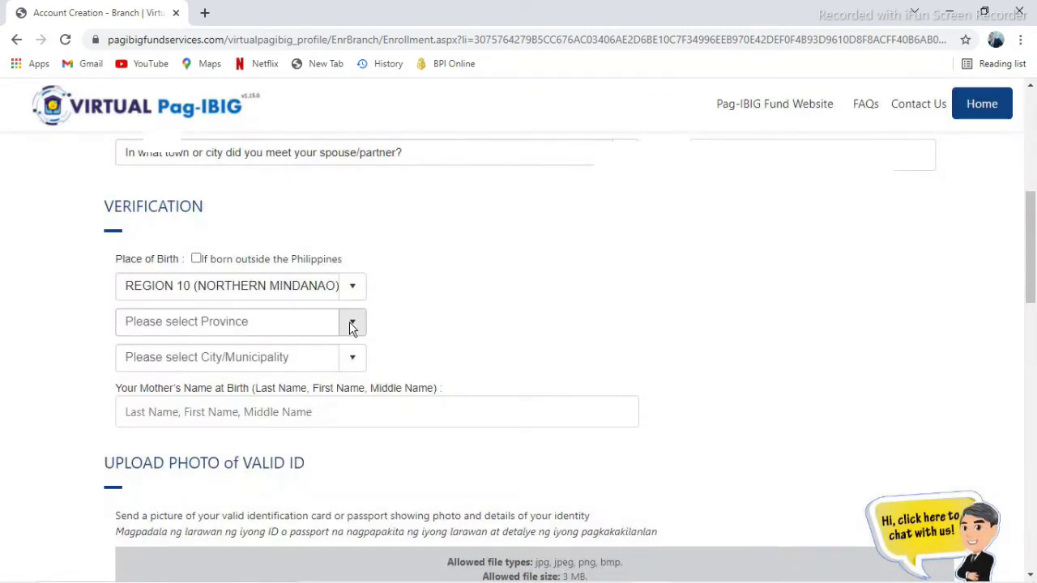
{"action": "left_click", "coordinate": [353, 322]}
{"action": "left_click", "coordinate": [231, 406]}
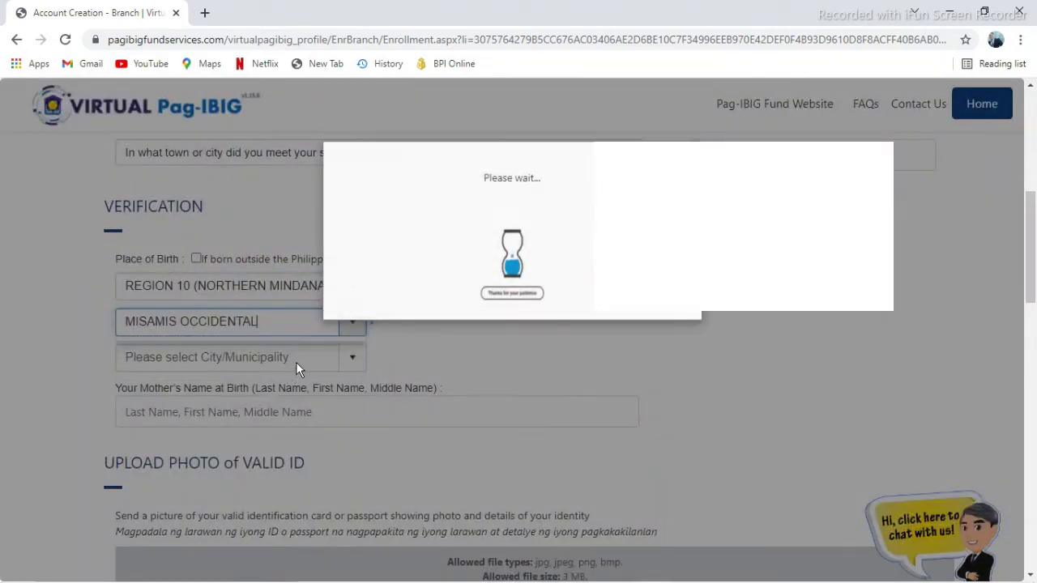
{"action": "left_click", "coordinate": [352, 357]}
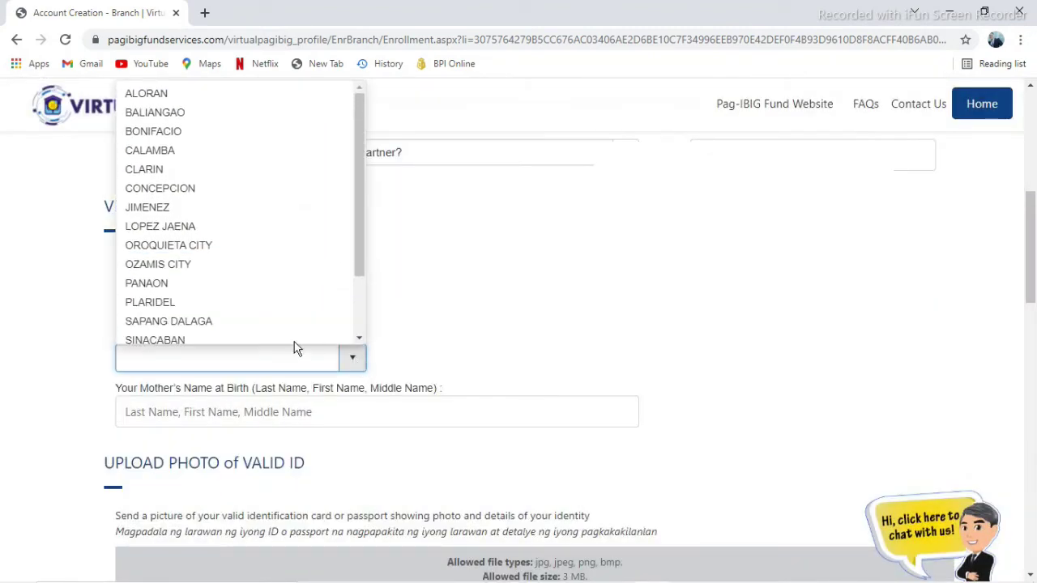
{"action": "left_click", "coordinate": [181, 264]}
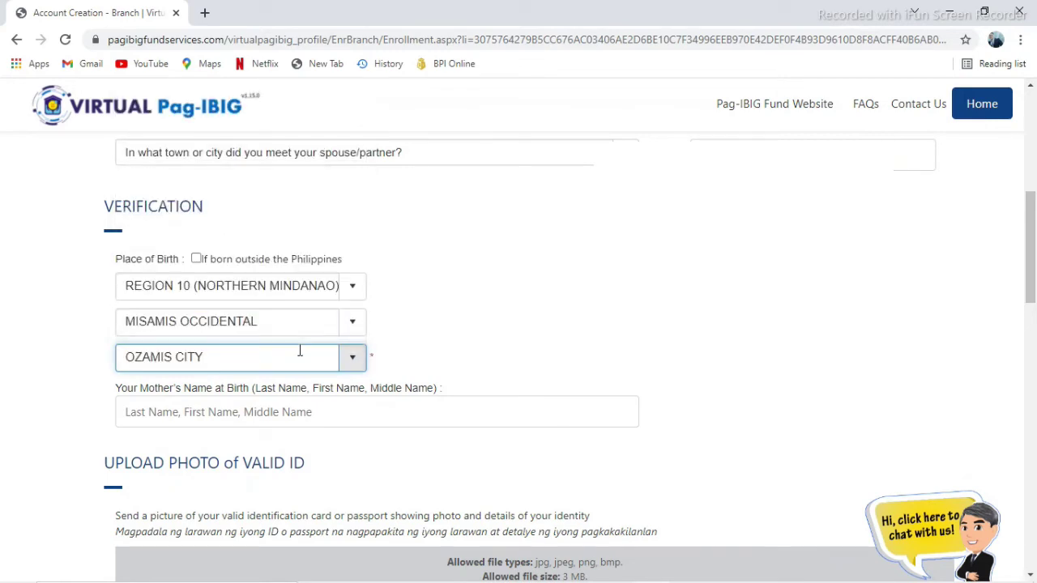
Enter the mother's full name at birth, replacing an initially wrong entry
{"action": "left_click", "coordinate": [262, 415]}
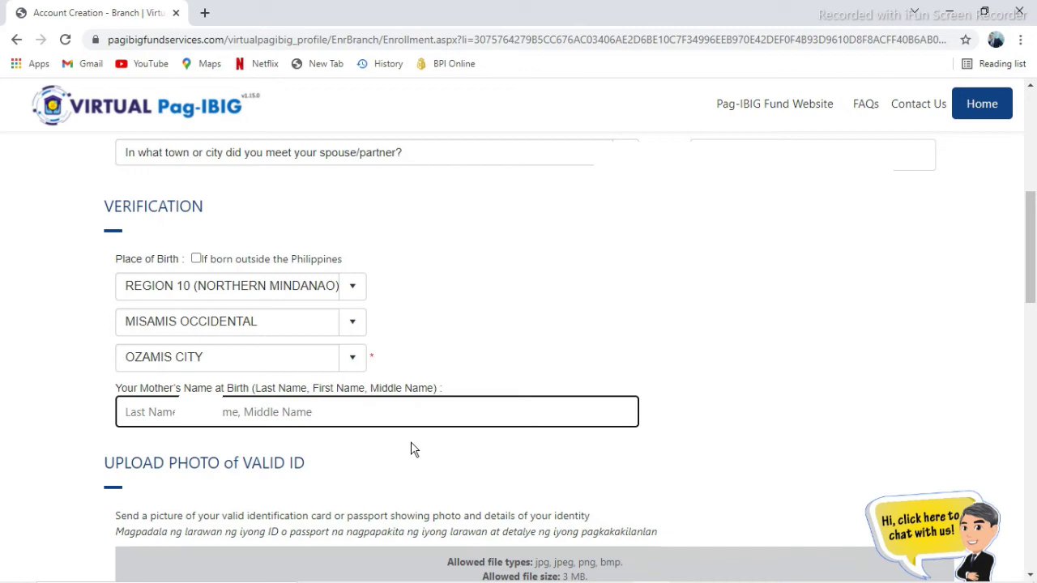
{"action": "type", "text": "Miculob"}
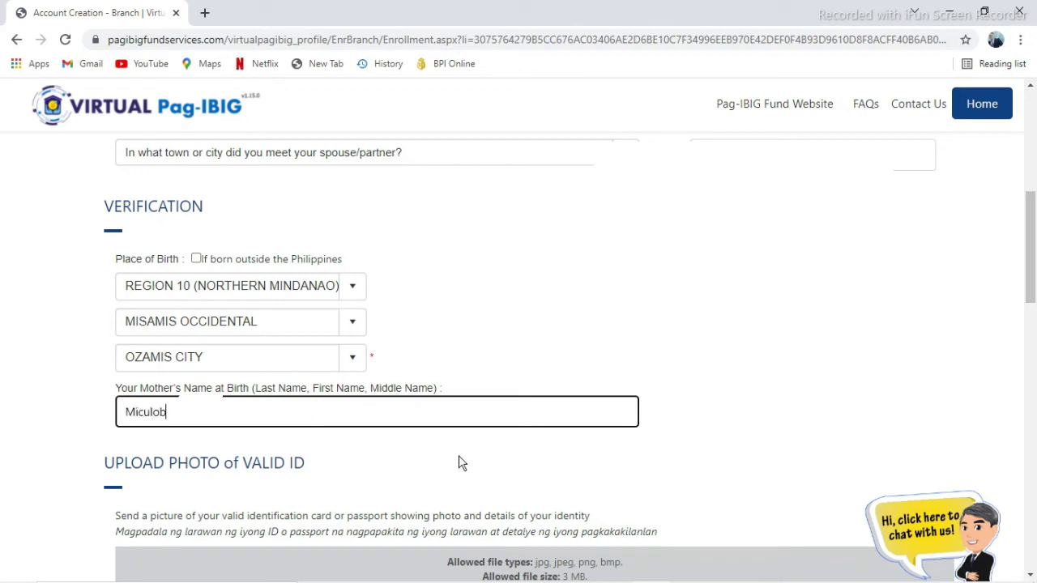
{"action": "type", "text": ", F"}
{"action": "key", "text": "BackSpace"}
{"action": "key", "text": "BackSpace"}
{"action": "key", "text": "BackSpace"}
{"action": "key", "text": "BackSpace"}
{"action": "key", "text": "BackSpace"}
{"action": "key", "text": "BackSpace"}
{"action": "key", "text": "BackSpace"}
{"action": "key", "text": "BackSpace"}
{"action": "key", "text": "BackSpace"}
{"action": "key", "text": "BackSpace"}
{"action": "scroll", "coordinate": [496, 403], "scroll_direction": "down", "scroll_amount": 2}
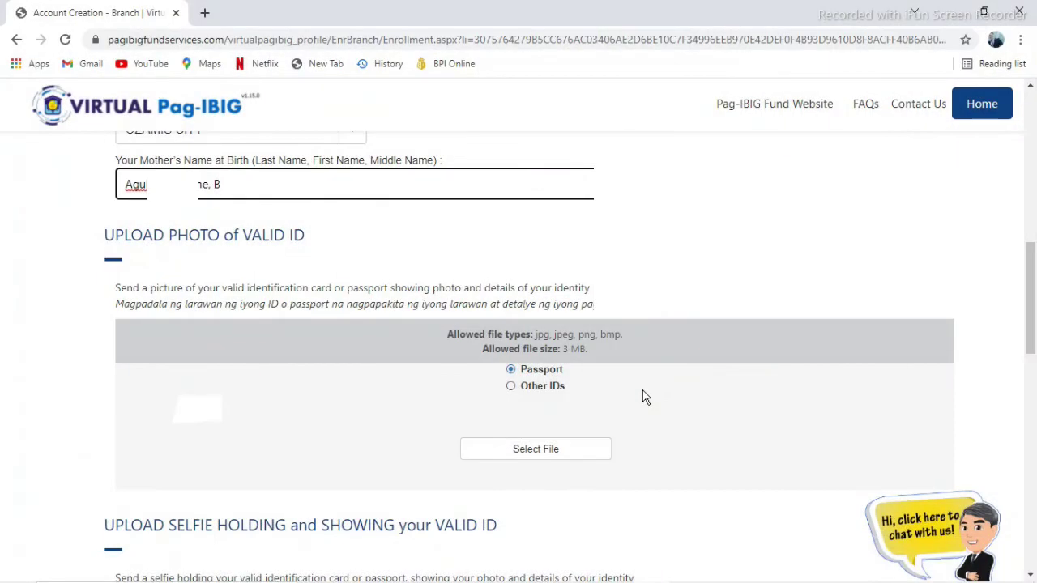
Switch valid ID to Other IDs and upload ME AND UMID as the selfie holding the ID
{"action": "left_click", "coordinate": [510, 387]}
{"action": "scroll", "coordinate": [522, 454], "scroll_direction": "down", "scroll_amount": 3}
{"action": "left_click", "coordinate": [566, 508]}
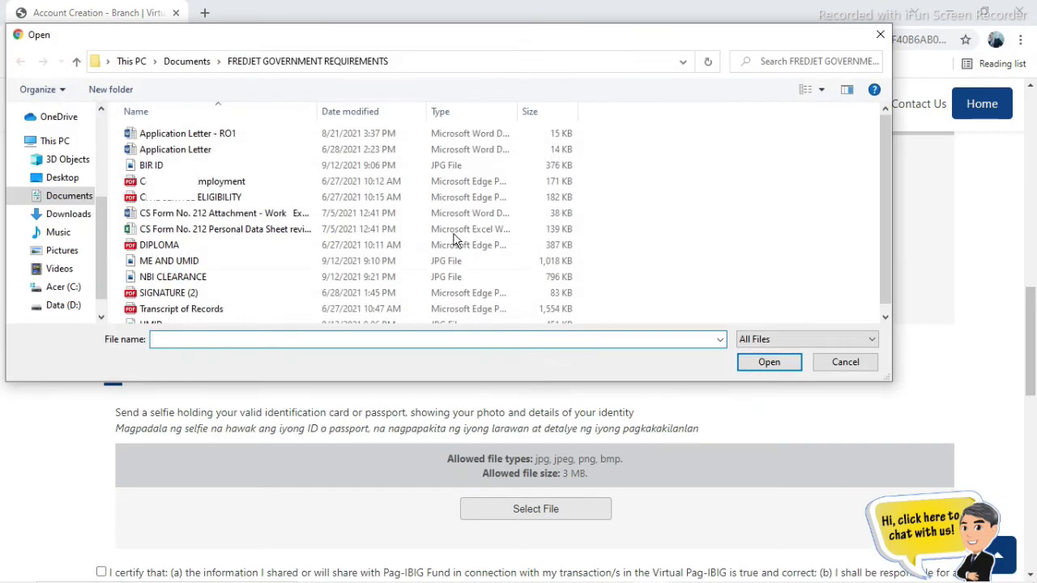
{"action": "left_click", "coordinate": [177, 264]}
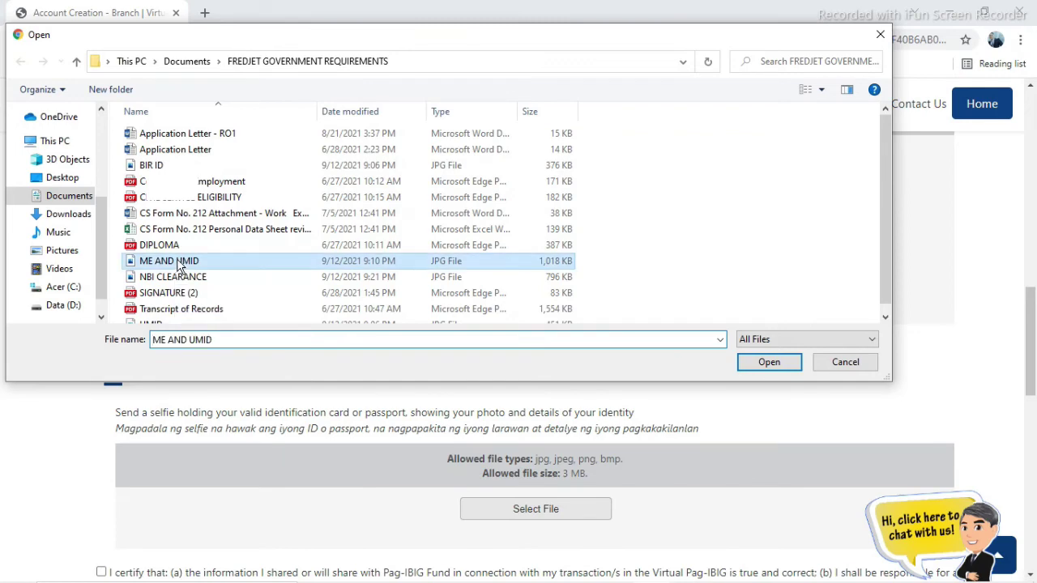
{"action": "left_click", "coordinate": [769, 363]}
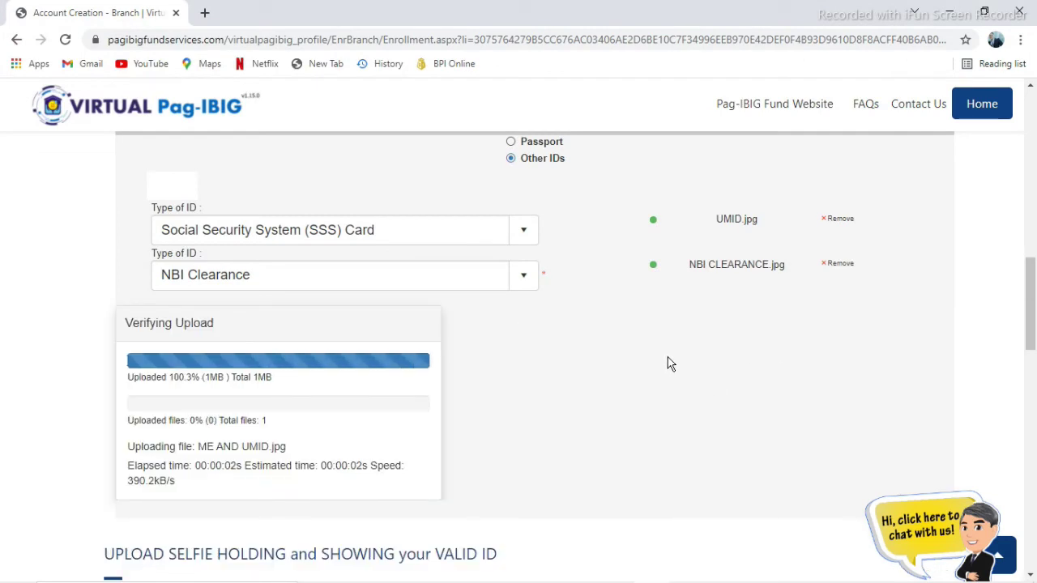
Scroll through the attachments to check ME AND UMID.jpg, UMID.jpg and NBI CLEARANCE.jpg finished uploading
{"action": "scroll", "coordinate": [668, 363], "scroll_direction": "down", "scroll_amount": 1}
{"action": "scroll", "coordinate": [667, 363], "scroll_direction": "down", "scroll_amount": 3}
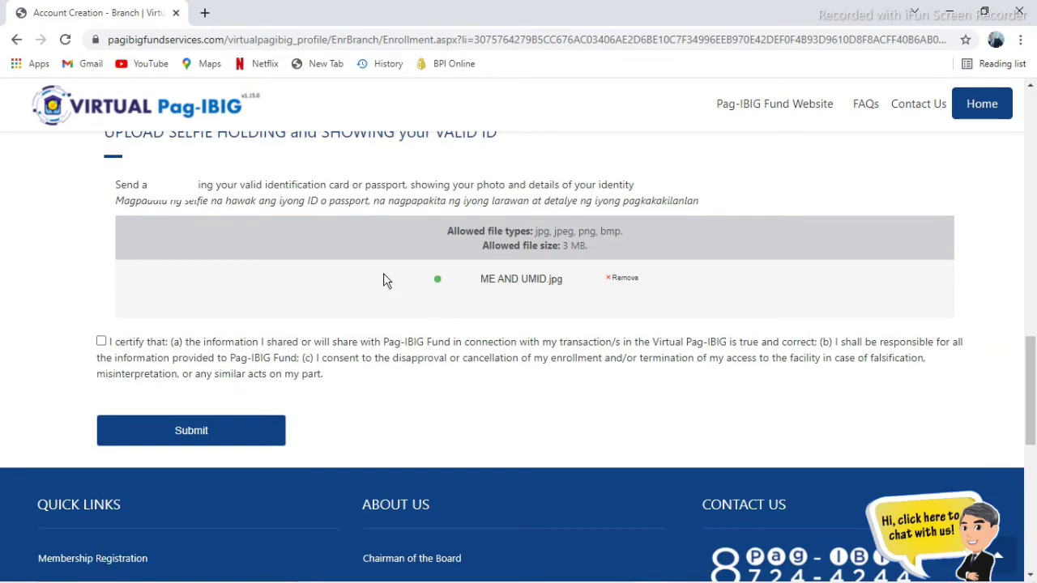
{"action": "scroll", "coordinate": [538, 283], "scroll_direction": "up", "scroll_amount": 1}
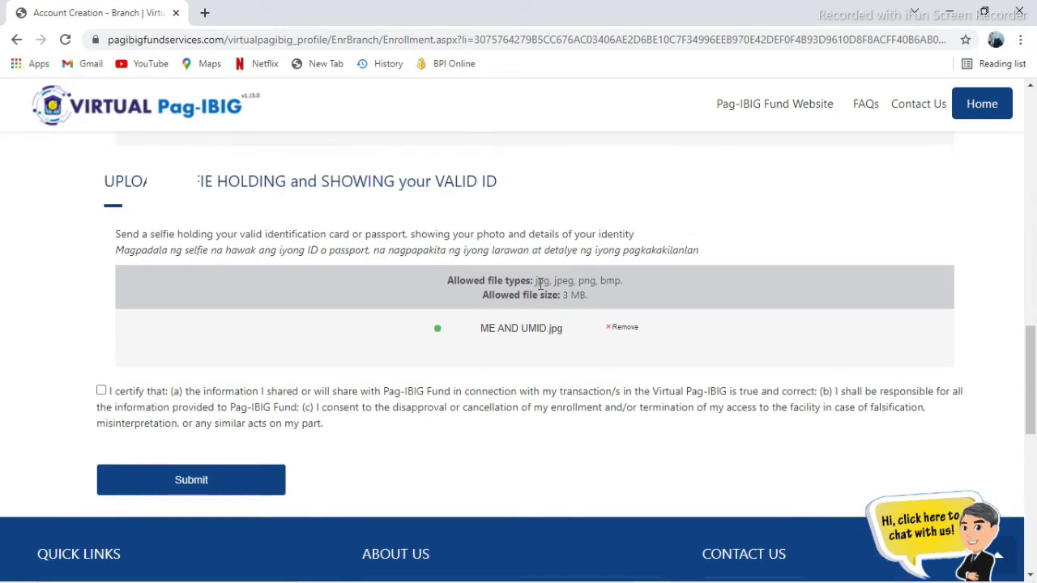
{"action": "scroll", "coordinate": [538, 283], "scroll_direction": "down", "scroll_amount": 1}
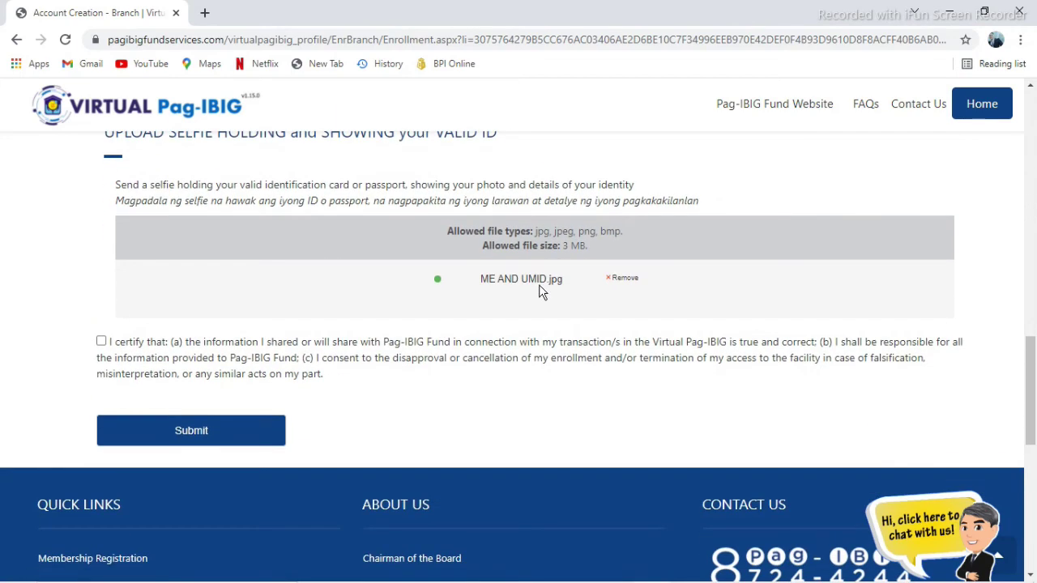
{"action": "scroll", "coordinate": [539, 284], "scroll_direction": "up", "scroll_amount": 1}
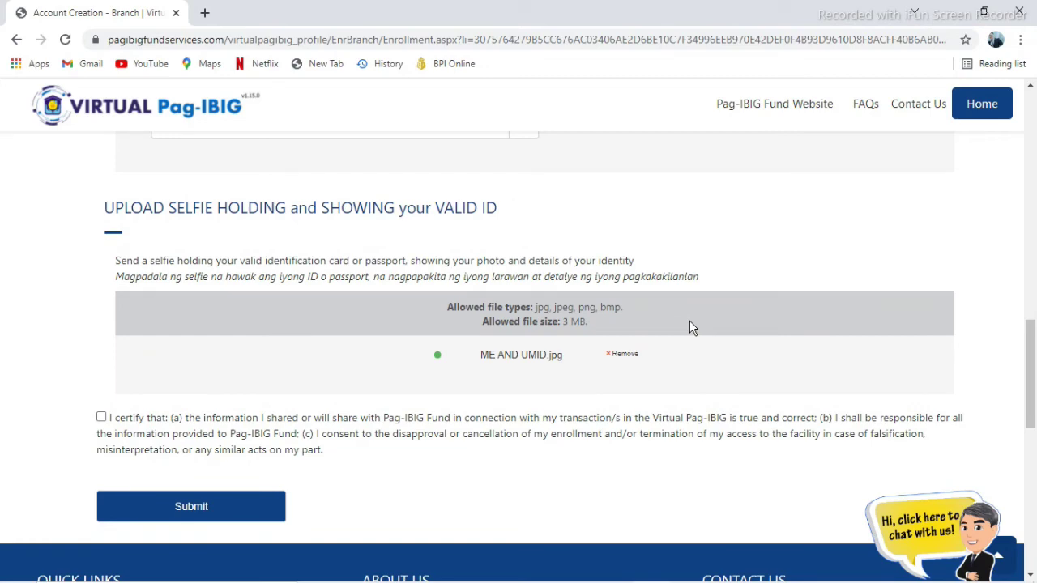
{"action": "scroll", "coordinate": [689, 321], "scroll_direction": "up", "scroll_amount": 3}
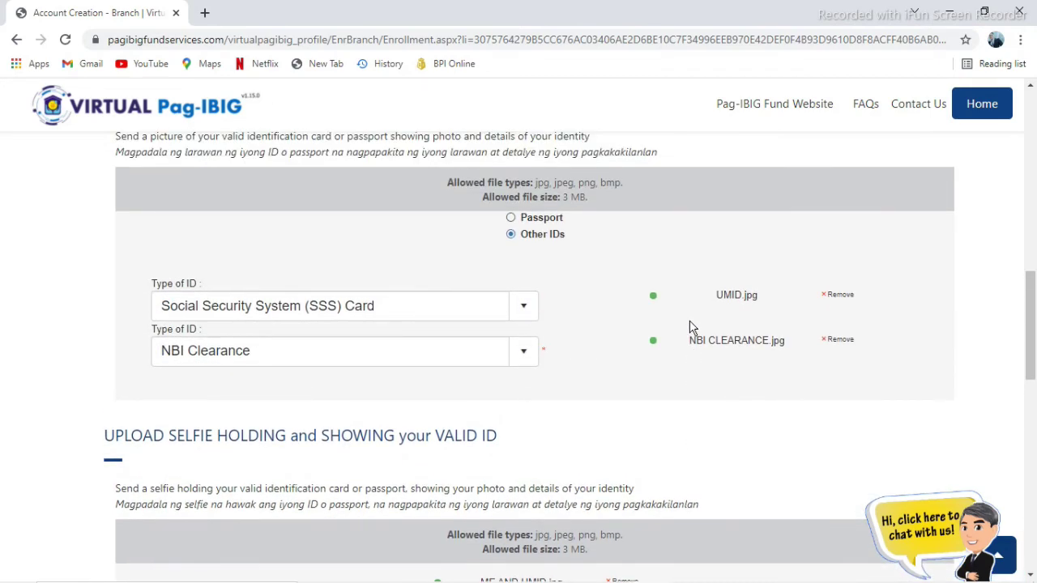
{"action": "scroll", "coordinate": [691, 328], "scroll_direction": "down", "scroll_amount": 3}
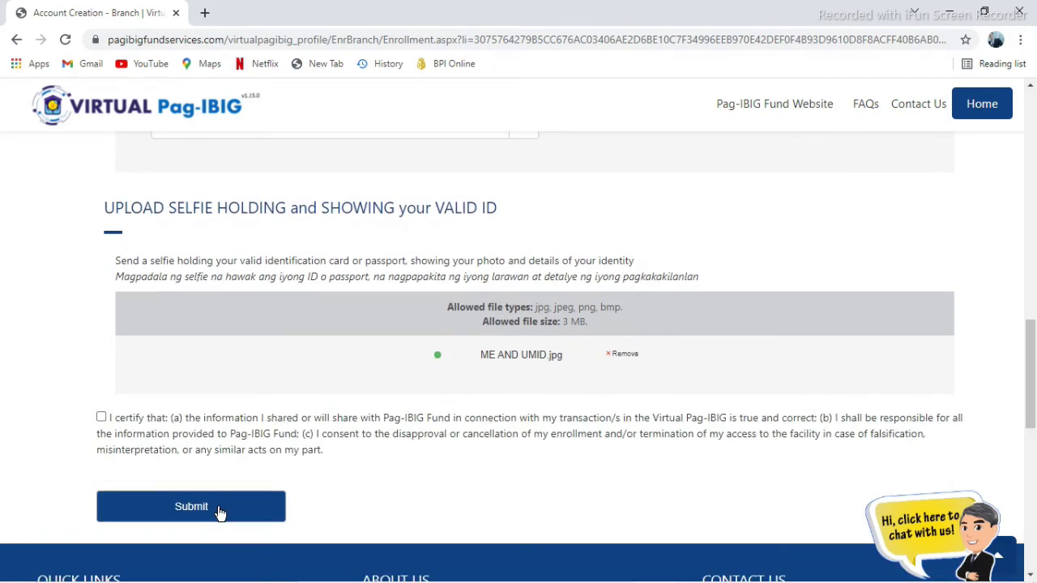
Tick the 'I certify that' checkbox and submit the enrollment form
{"action": "left_click", "coordinate": [101, 417]}
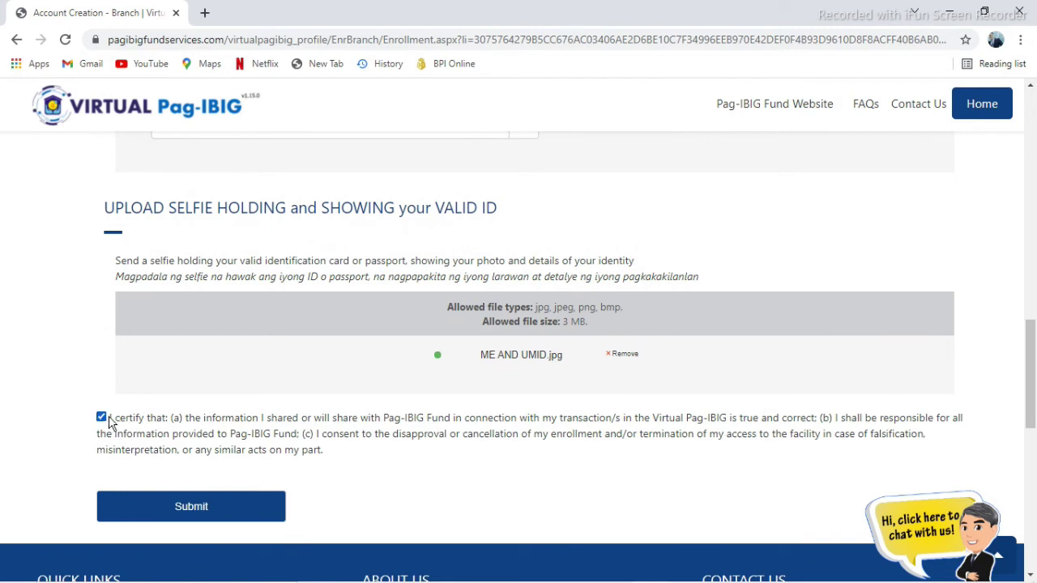
{"action": "left_click", "coordinate": [251, 505]}
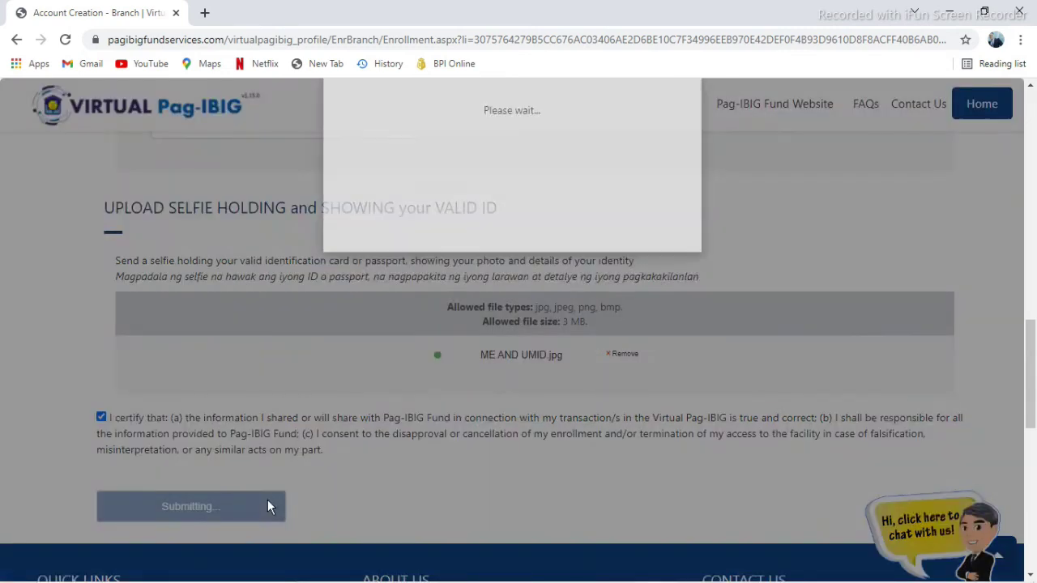